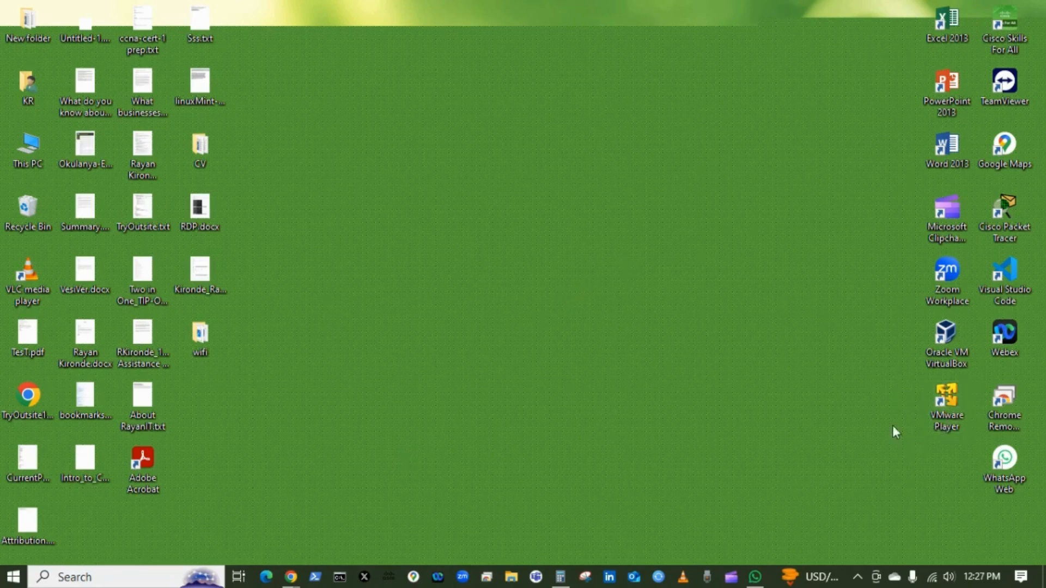
# - Launch VMware Player from the desktop and reposition its window
pyautogui.doubleClick(943, 403)
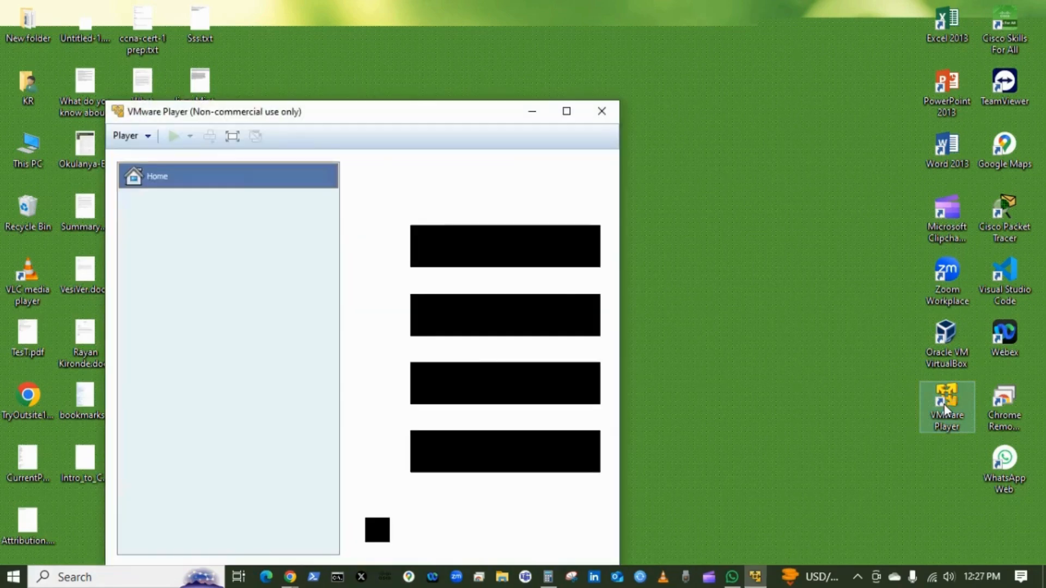
pyautogui.moveTo(315, 118); pyautogui.dragTo(461, 26)
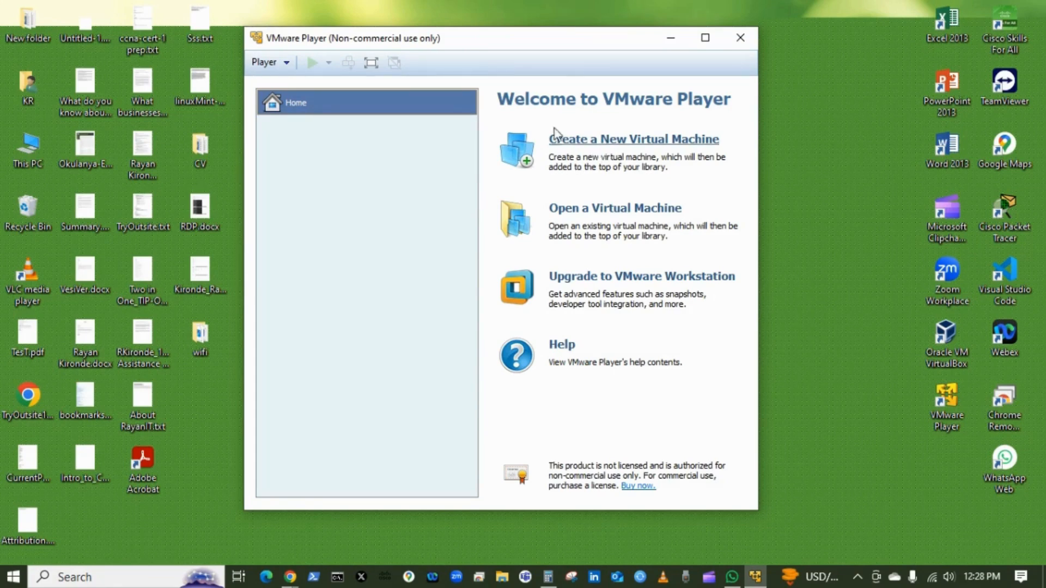
# - Start the New Virtual Machine wizard, choosing to install the operating system later
pyautogui.click(612, 143)
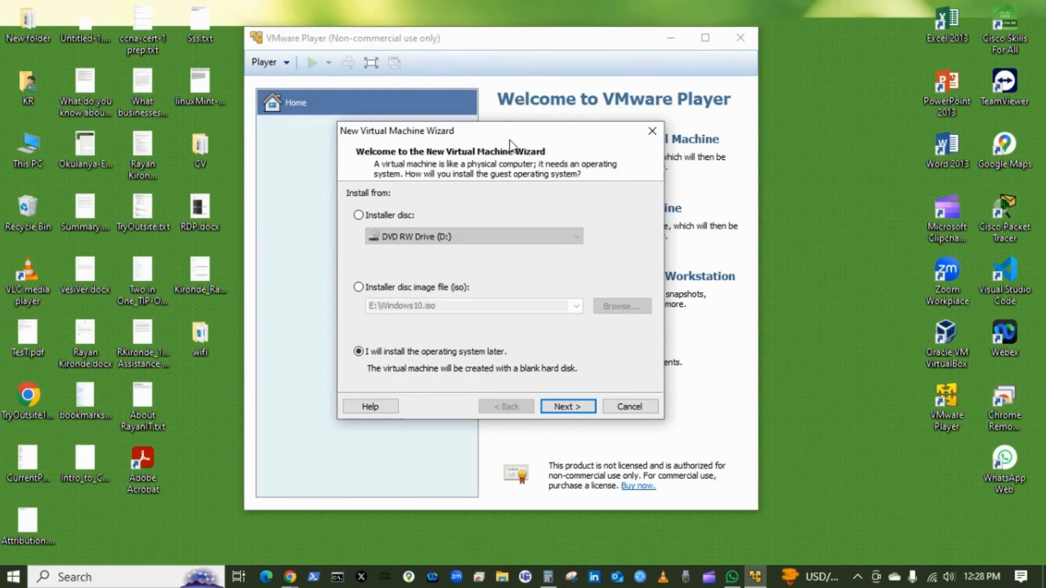
pyautogui.moveTo(510, 133); pyautogui.dragTo(538, 101)
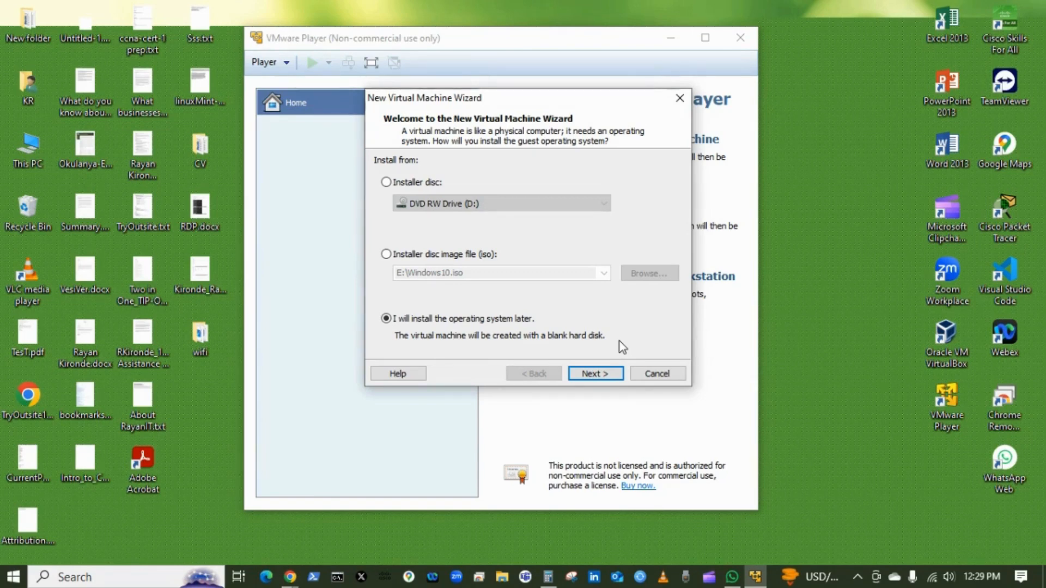
pyautogui.click(603, 378)
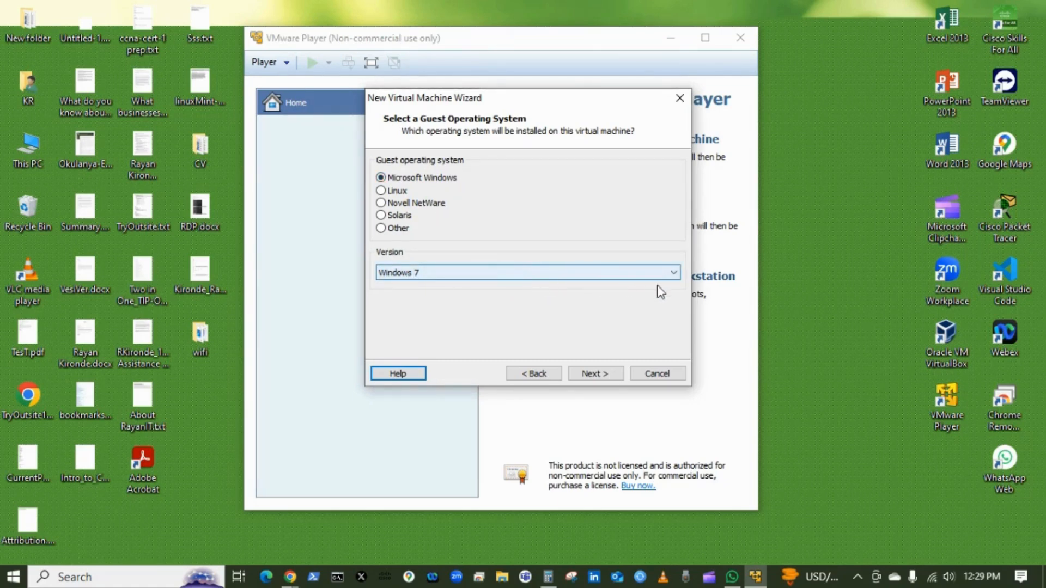
# - Select Microsoft Windows with version Windows 7 x64 as the guest operating system
pyautogui.click(674, 274)
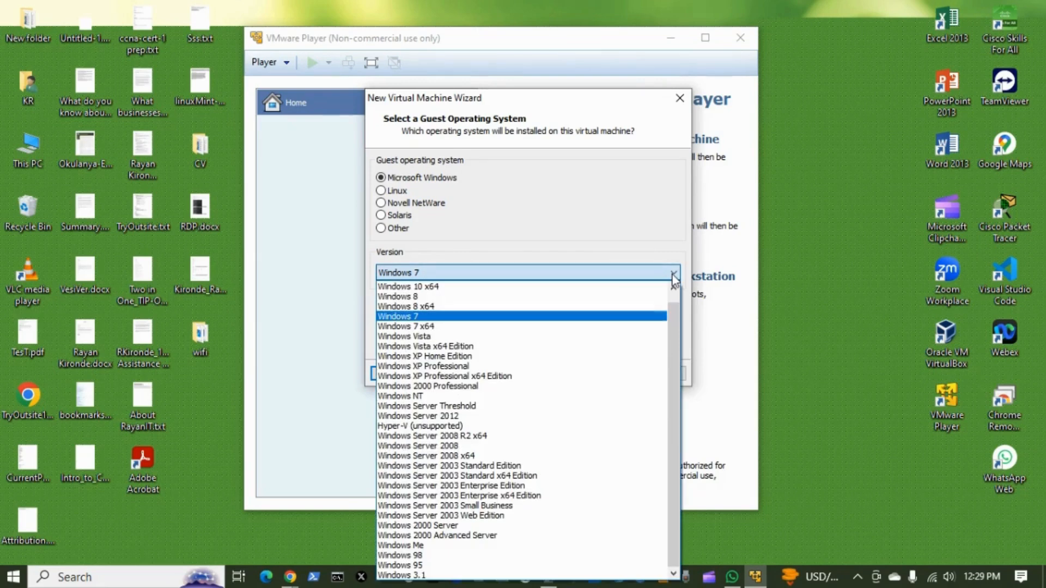
pyautogui.click(441, 326)
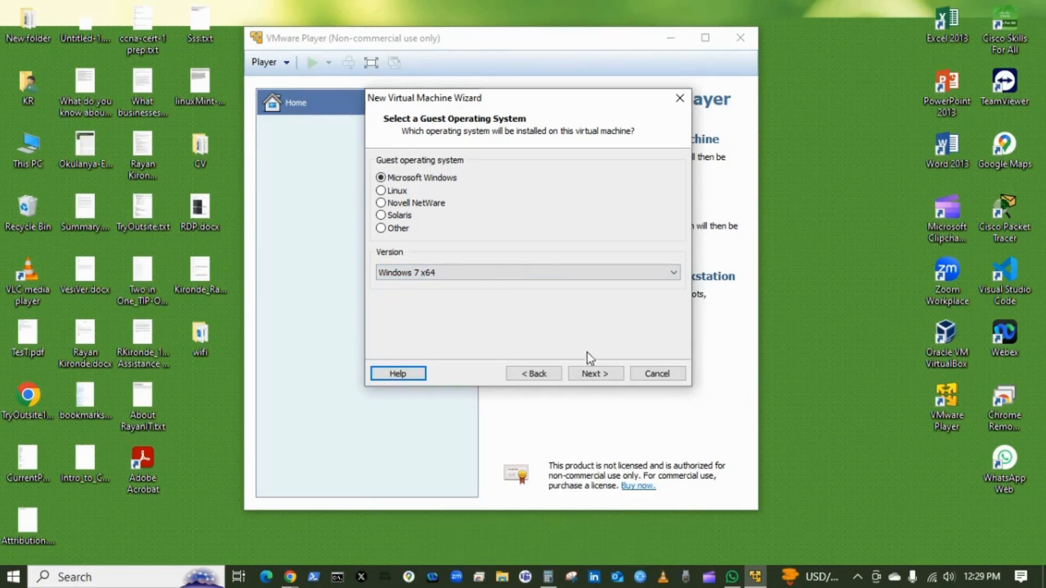
pyautogui.click(596, 374)
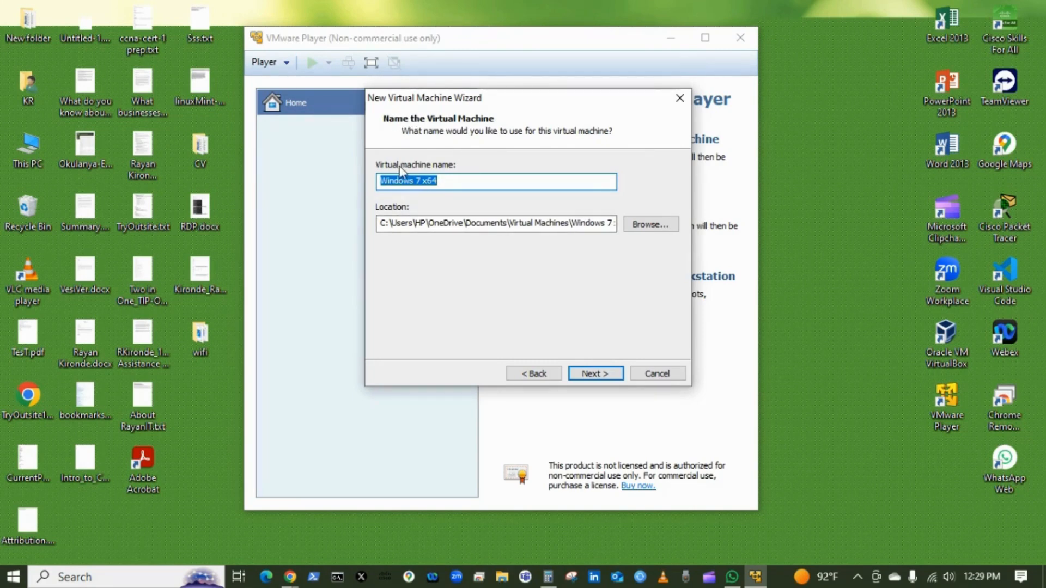
# - Name the virtual machine Windows 7 Workstation_1 and continue to the disk settings
pyautogui.click(455, 183)
pyautogui.press('BackSpace')
pyautogui.press('BackSpace')
pyautogui.press('BackSpace')
pyautogui.write('Workstation_1')
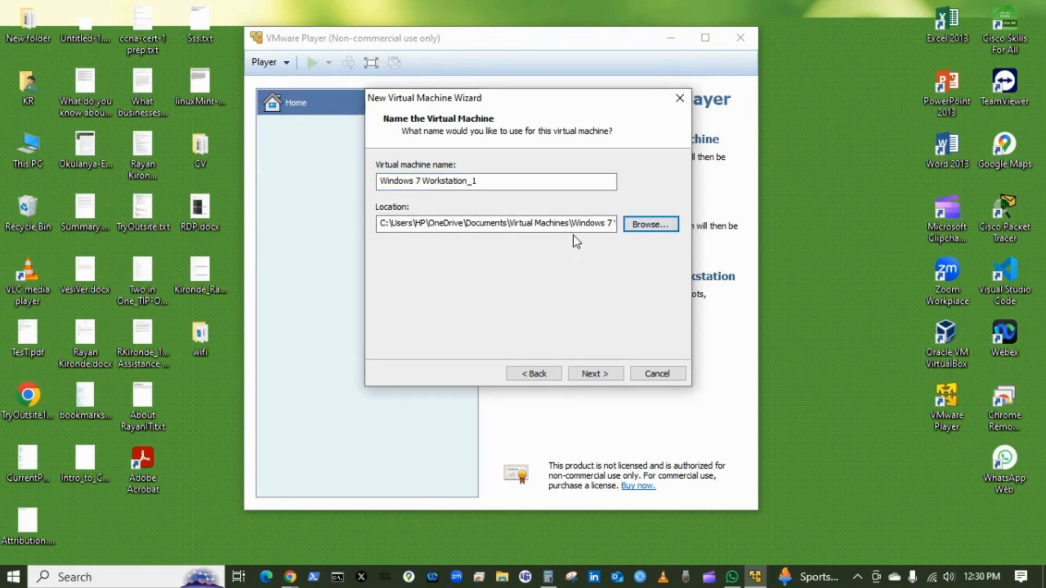
pyautogui.click(627, 233)
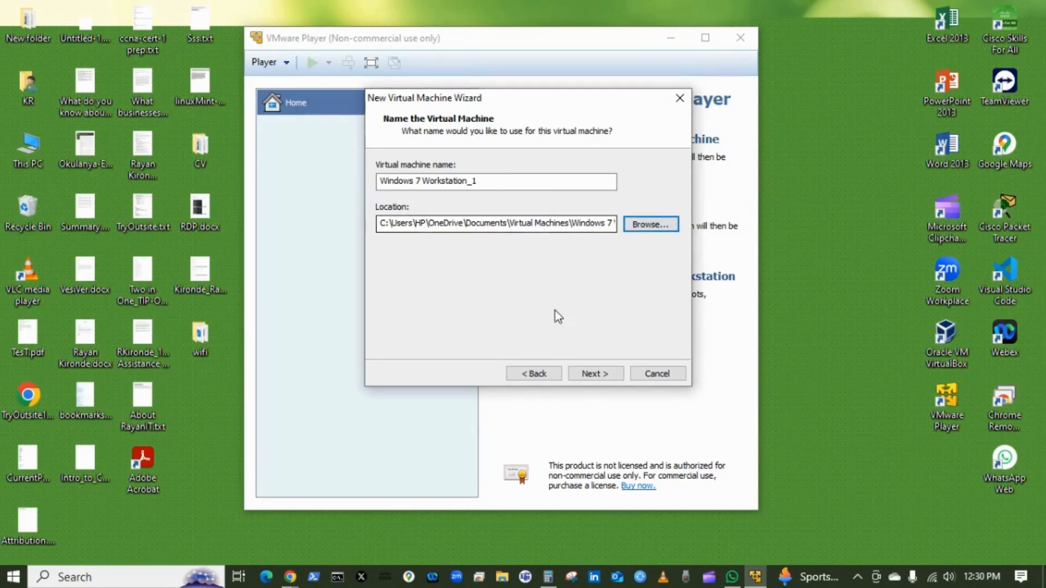
pyautogui.click(601, 374)
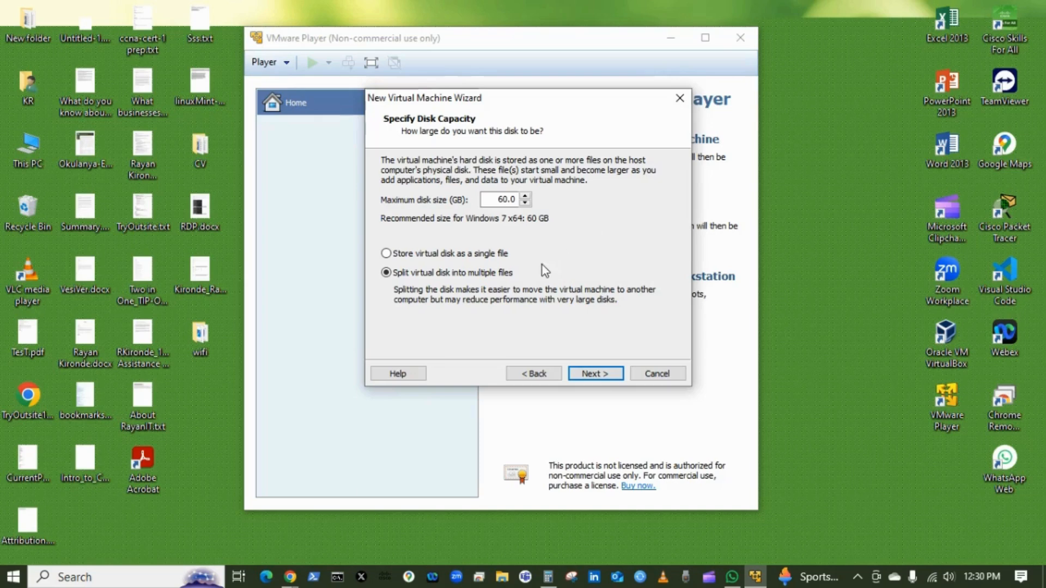
# - Set the maximum disk size to 30 GB, review the summary, and finish creating the virtual machine
pyautogui.click(504, 200)
pyautogui.press('BackSpace')
pyautogui.write('3')
pyautogui.click(607, 378)
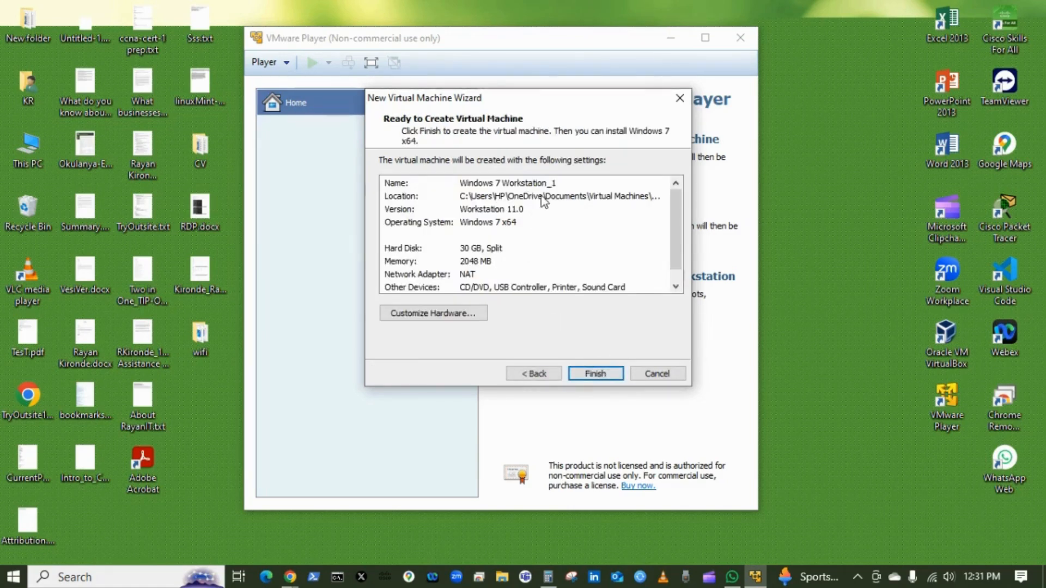
pyautogui.moveTo(681, 216); pyautogui.dragTo(677, 252)
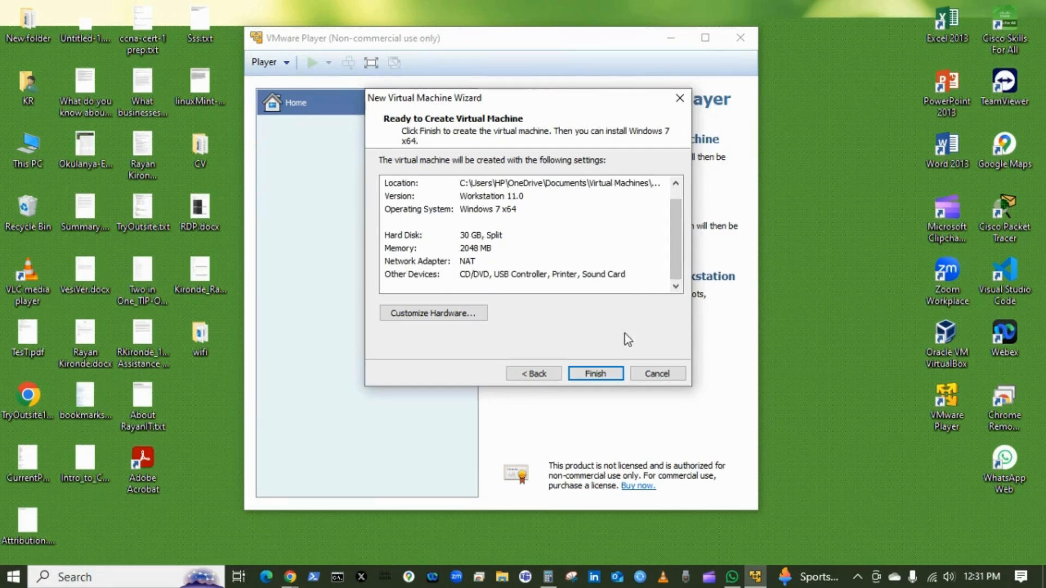
pyautogui.click(605, 375)
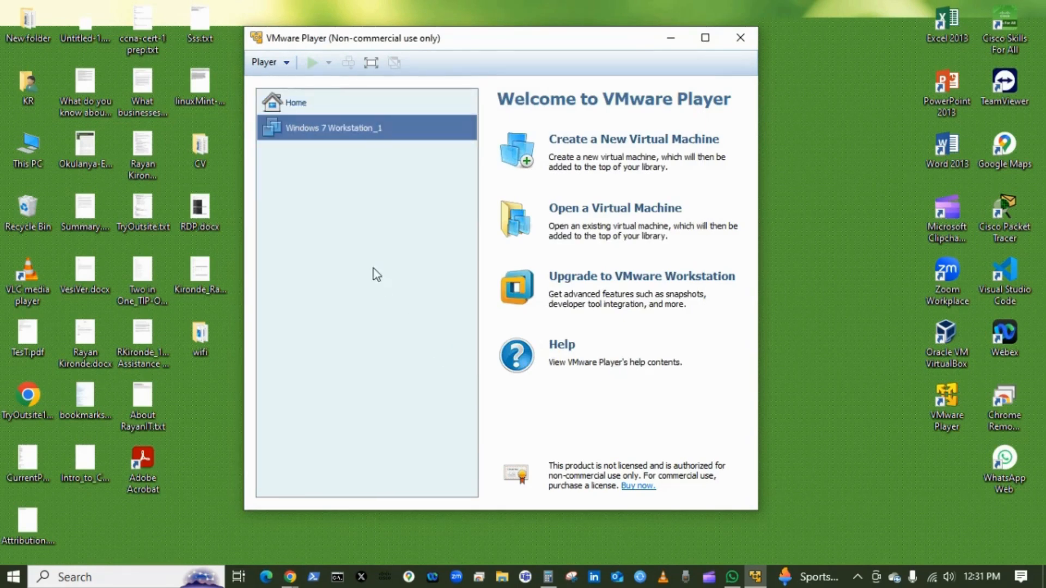
# - Open the new virtual machine's settings and switch the CD/DVD drive to use an ISO image file
pyautogui.click(319, 136)
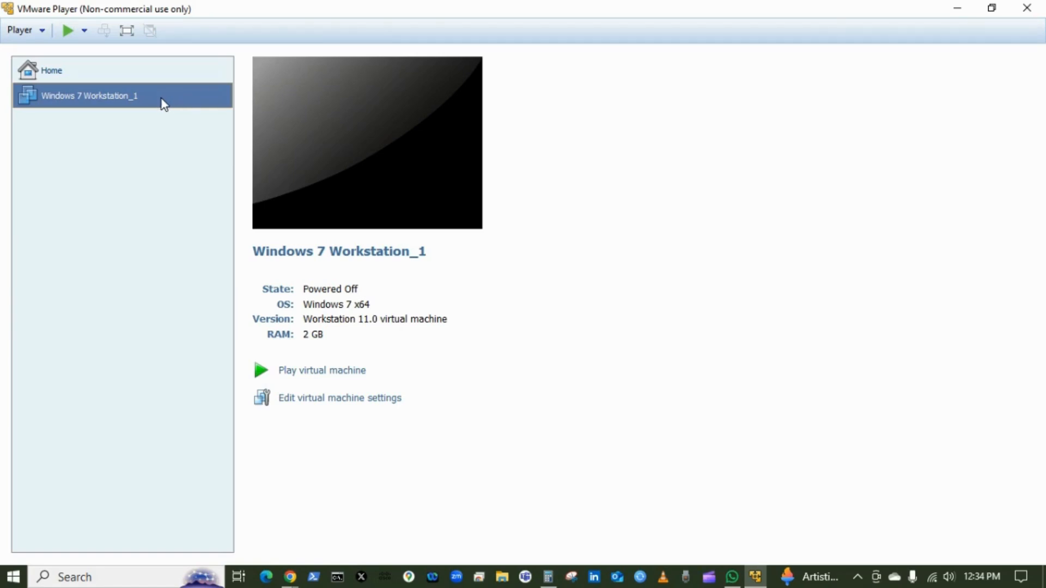
pyautogui.rightClick(175, 100)
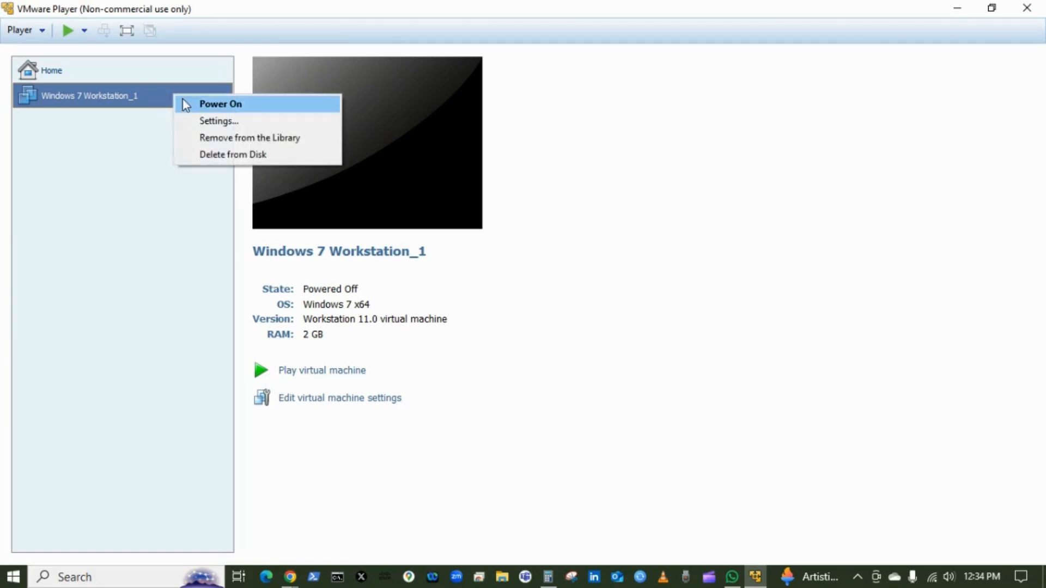
pyautogui.click(205, 122)
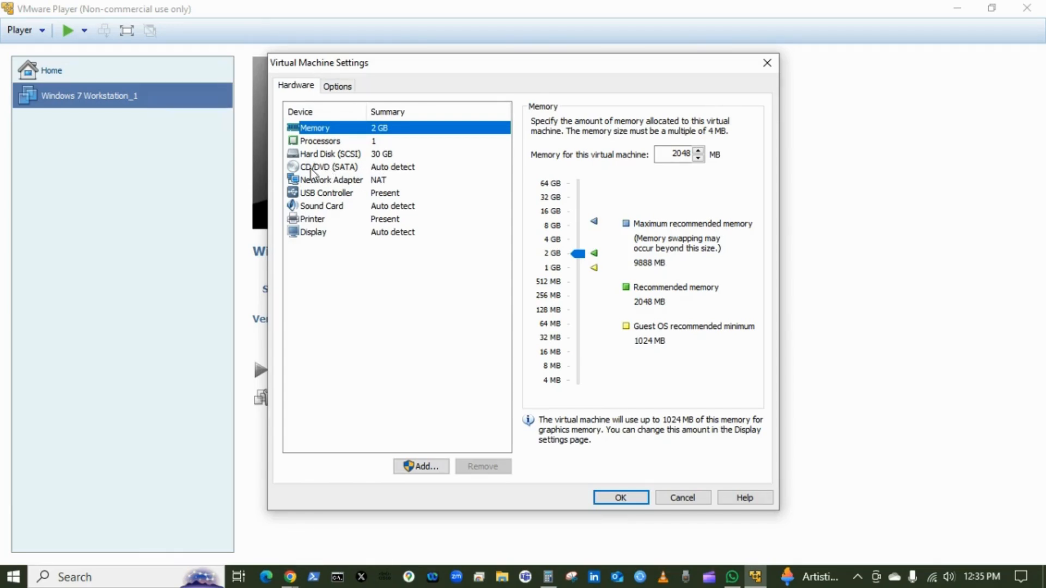
pyautogui.click(312, 168)
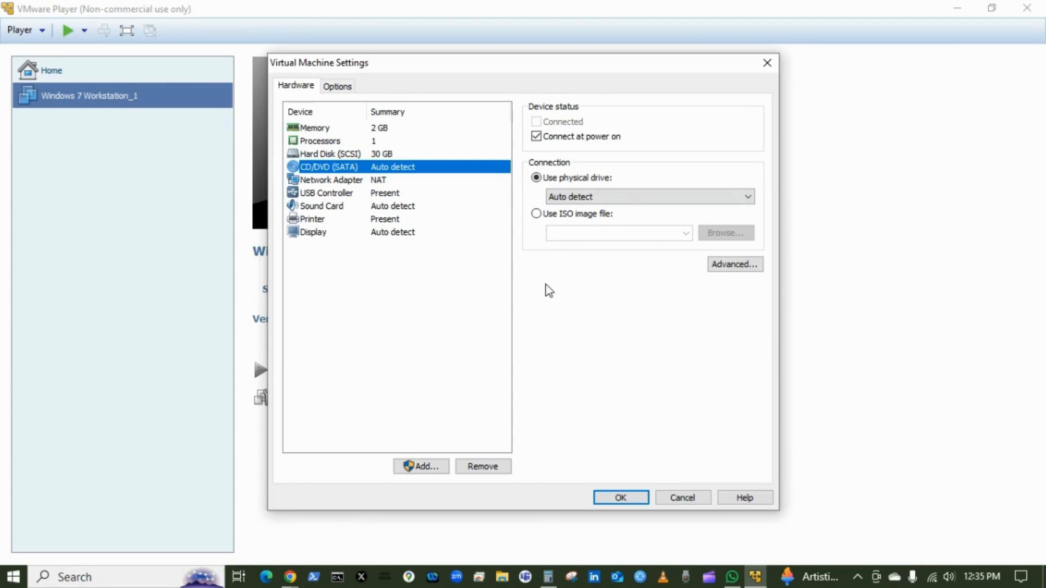
pyautogui.click(537, 215)
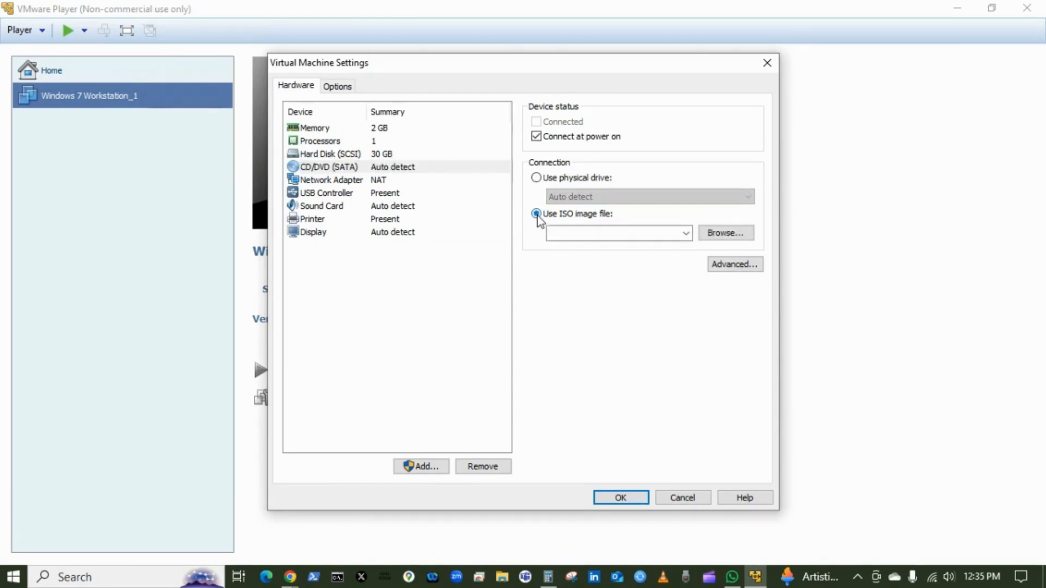
pyautogui.click(730, 238)
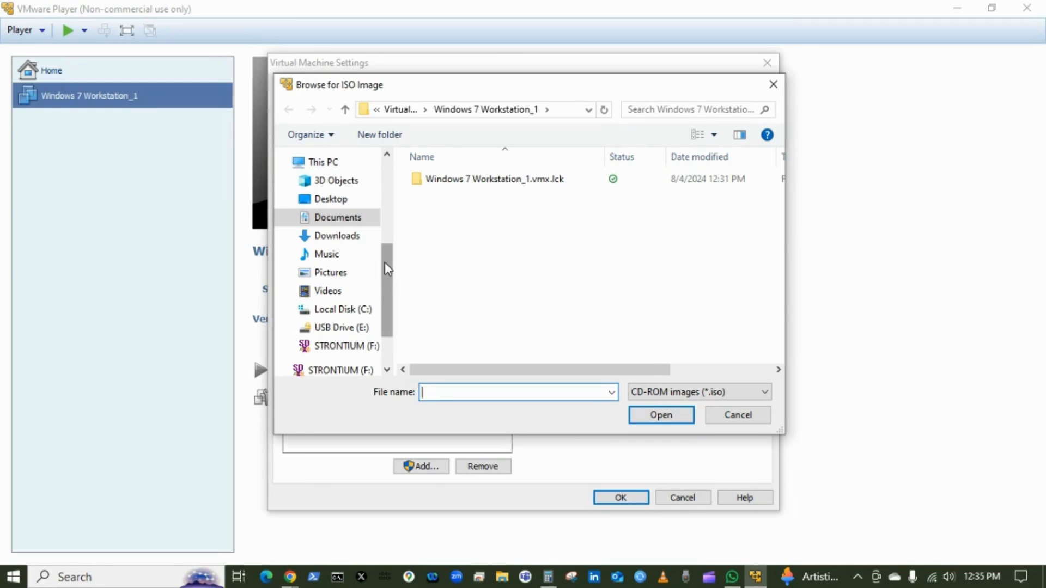
# - Choose the Windows_Server_2016_Datacenter_EVAL ISO from the Soft folder on STRONTIUM (F:) and apply the settings
pyautogui.scroll(-2, 386, 270)
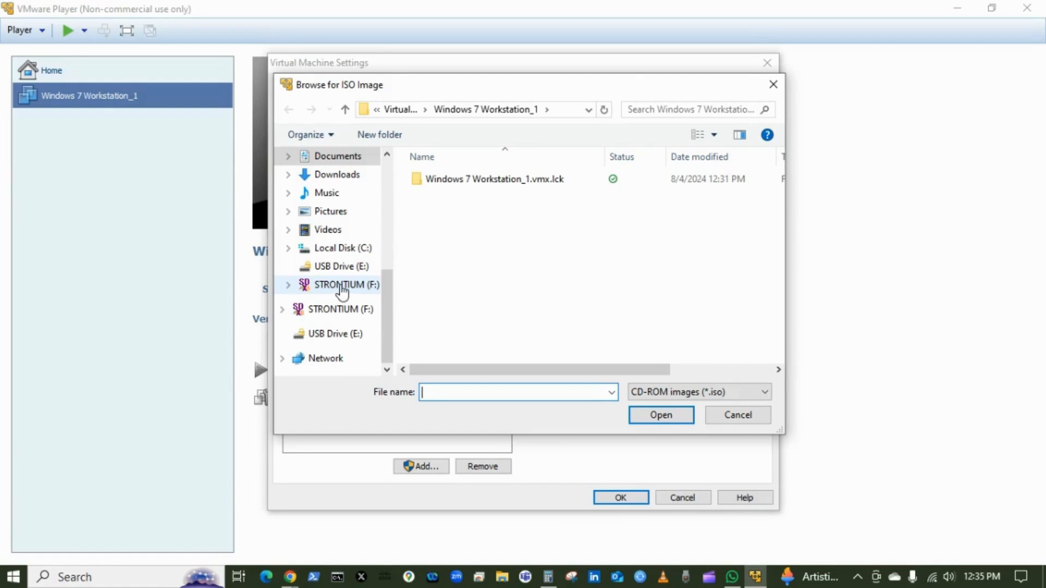
pyautogui.click(341, 285)
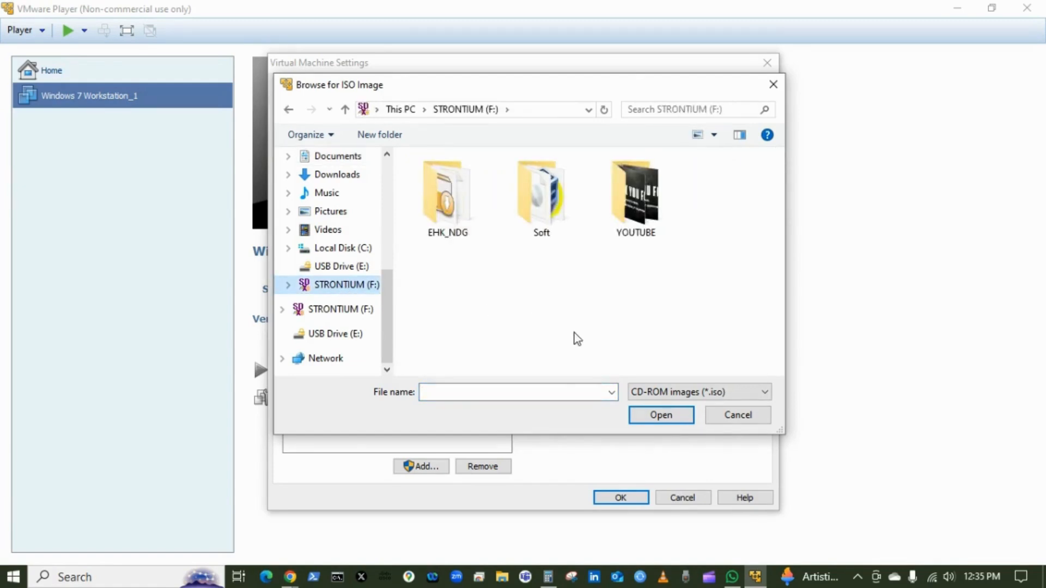
pyautogui.doubleClick(558, 221)
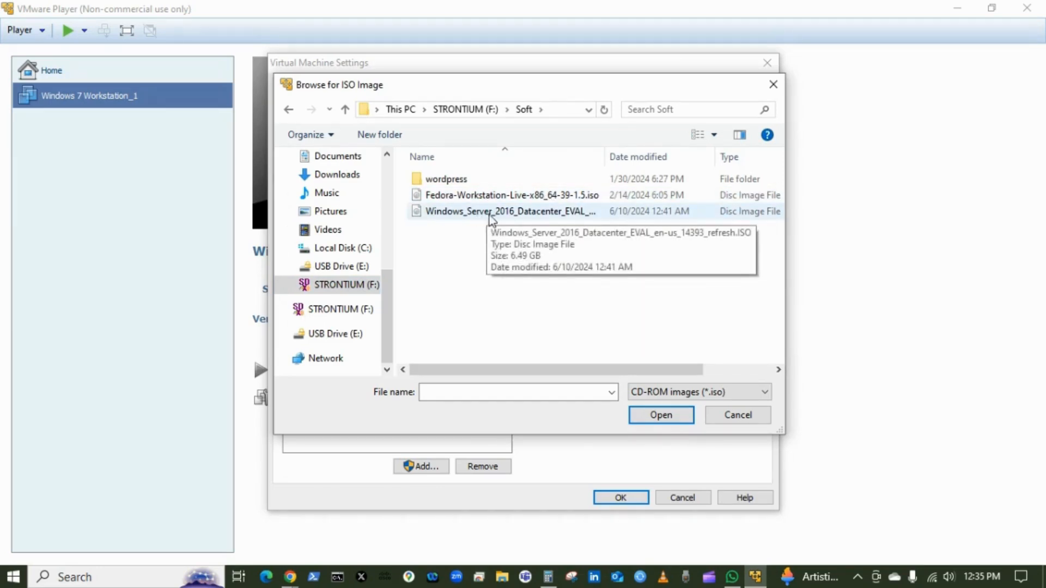
pyautogui.click(473, 214)
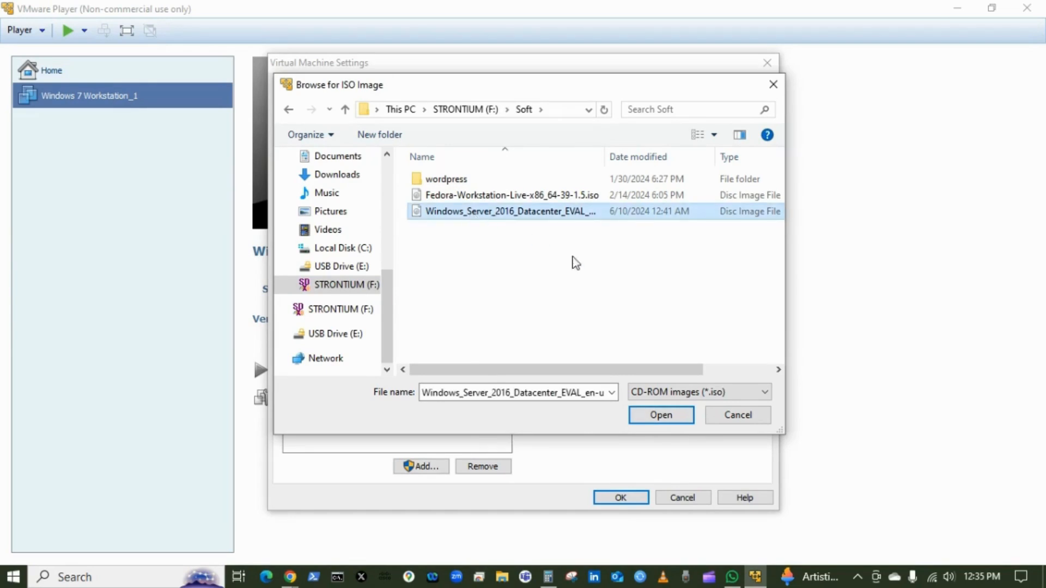
pyautogui.click(659, 415)
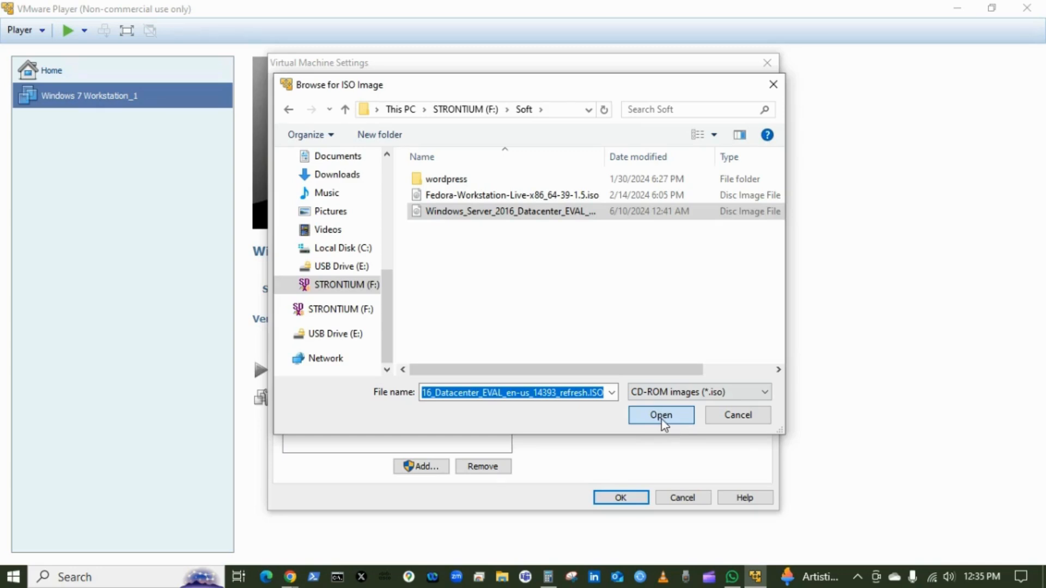
pyautogui.click(662, 419)
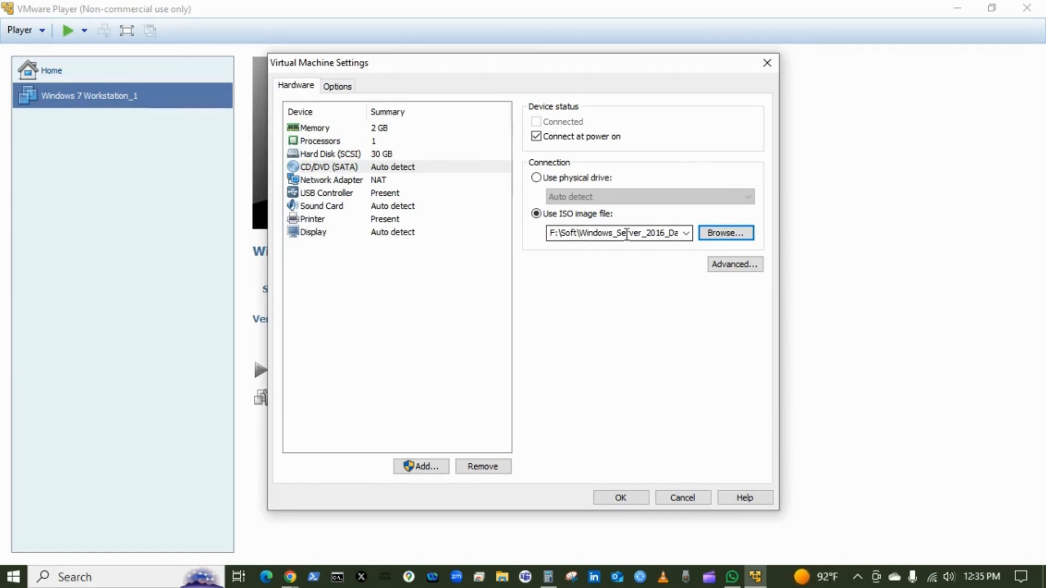
pyautogui.click(621, 498)
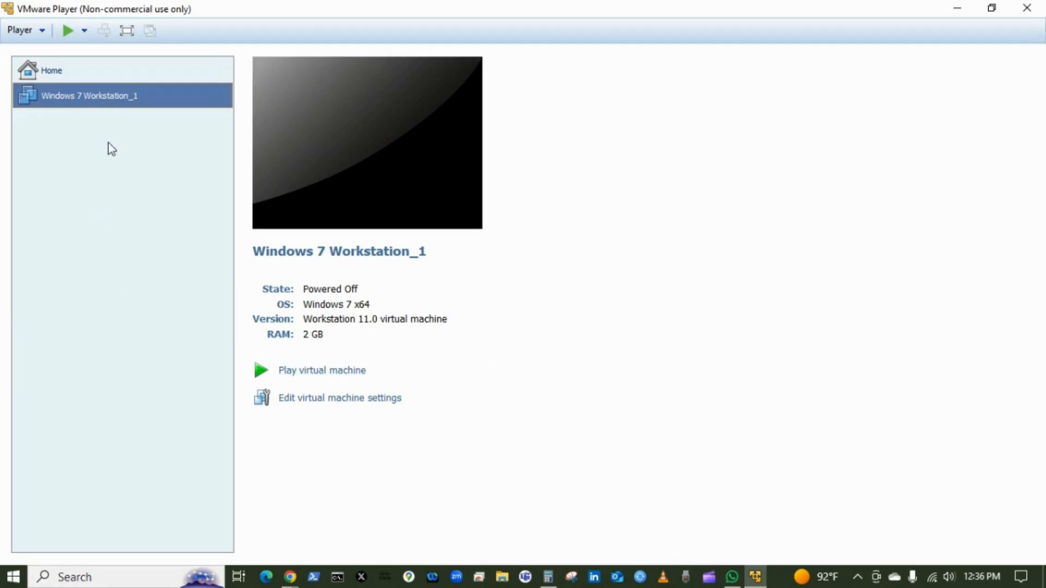
# - Delete the Windows 7 Workstation_1 virtual machine from disk
pyautogui.rightClick(119, 93)
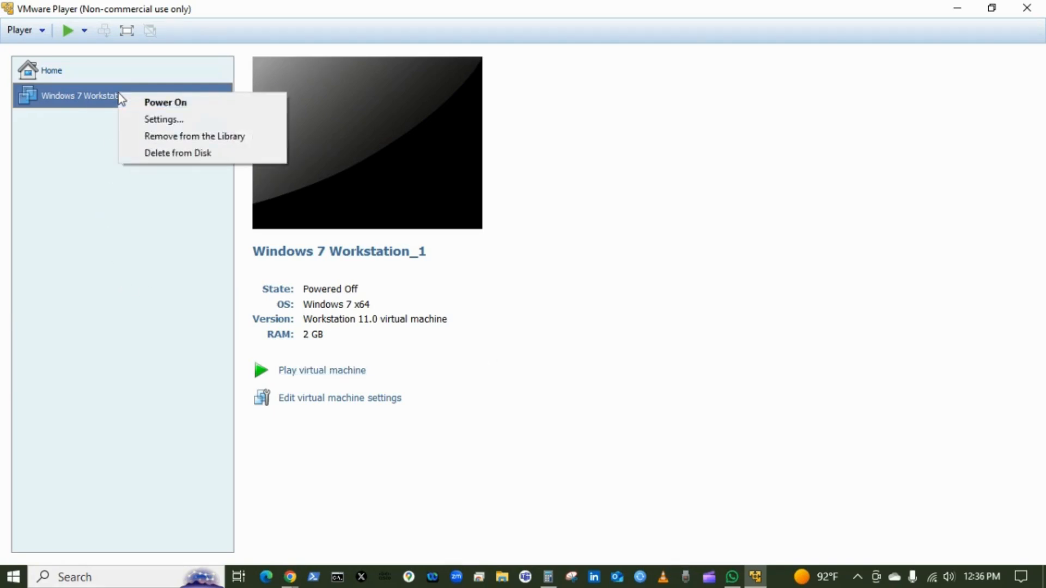
pyautogui.click(167, 154)
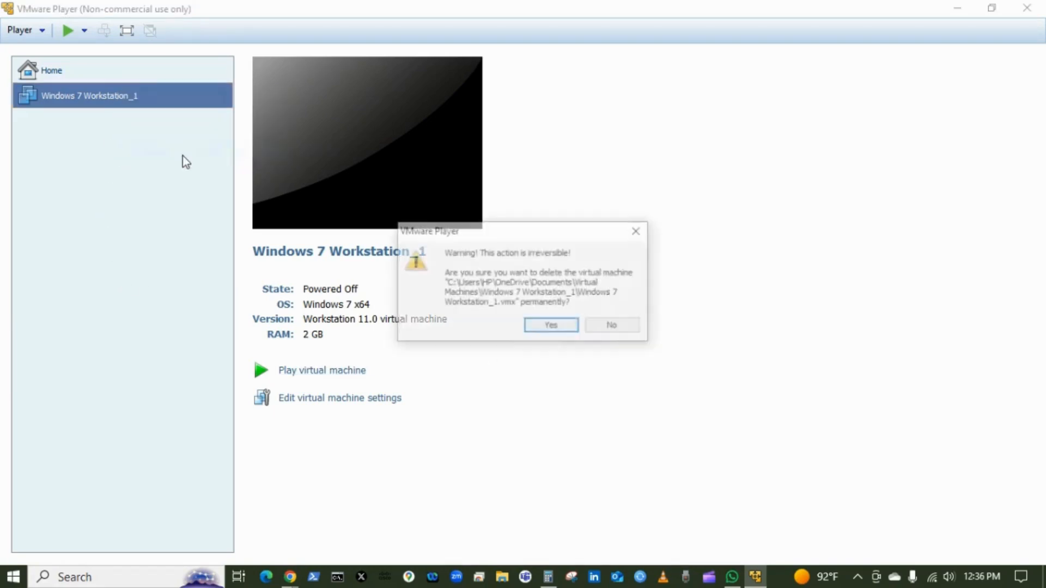
pyautogui.click(553, 327)
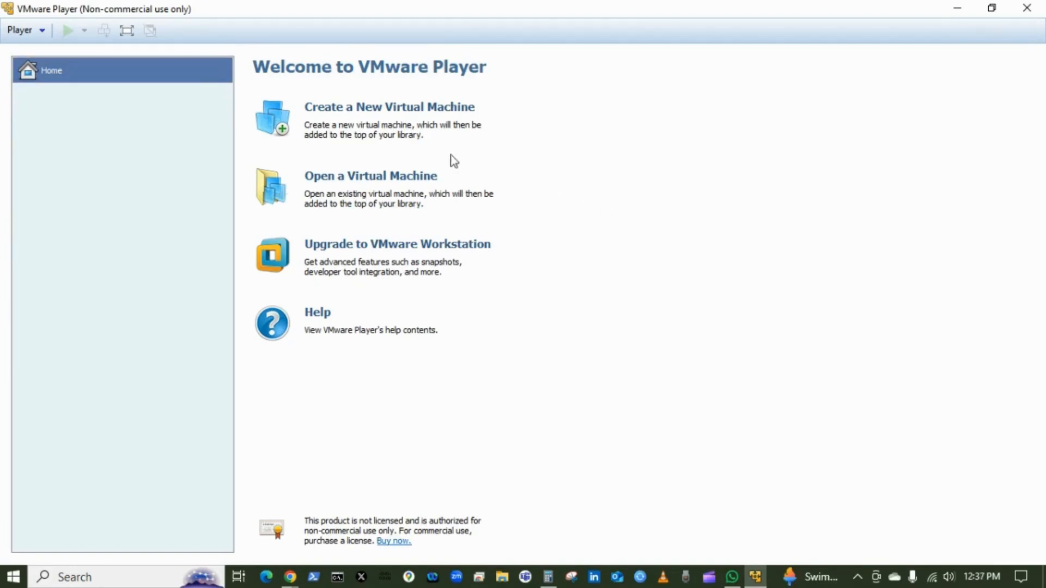
# - Start a new virtual machine wizard and choose the Fedora-Workstation-Live-x86_64-39-1.5.iso disc image from the Soft folder as installer
pyautogui.click(369, 111)
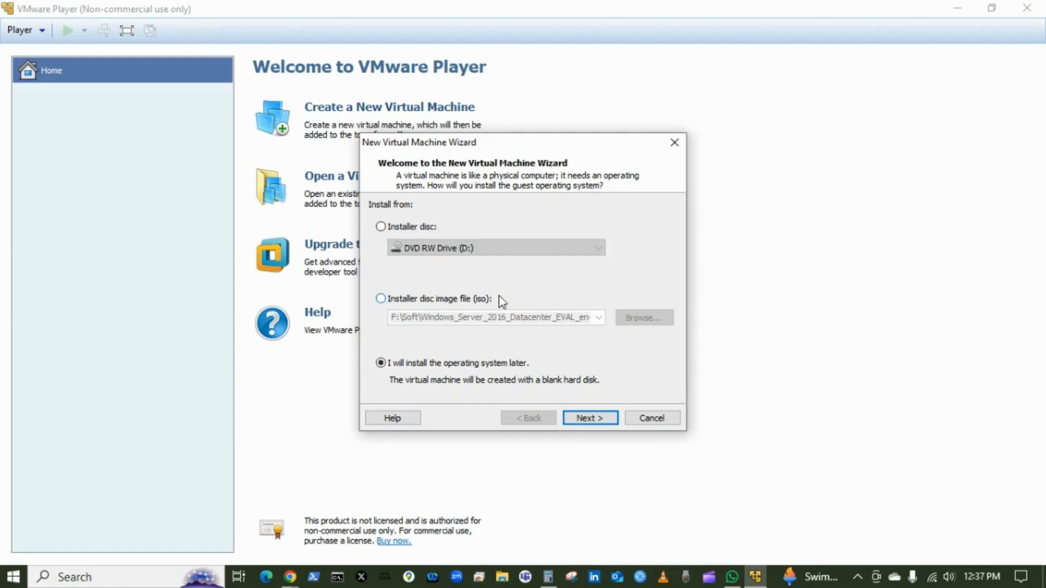
pyautogui.click(381, 299)
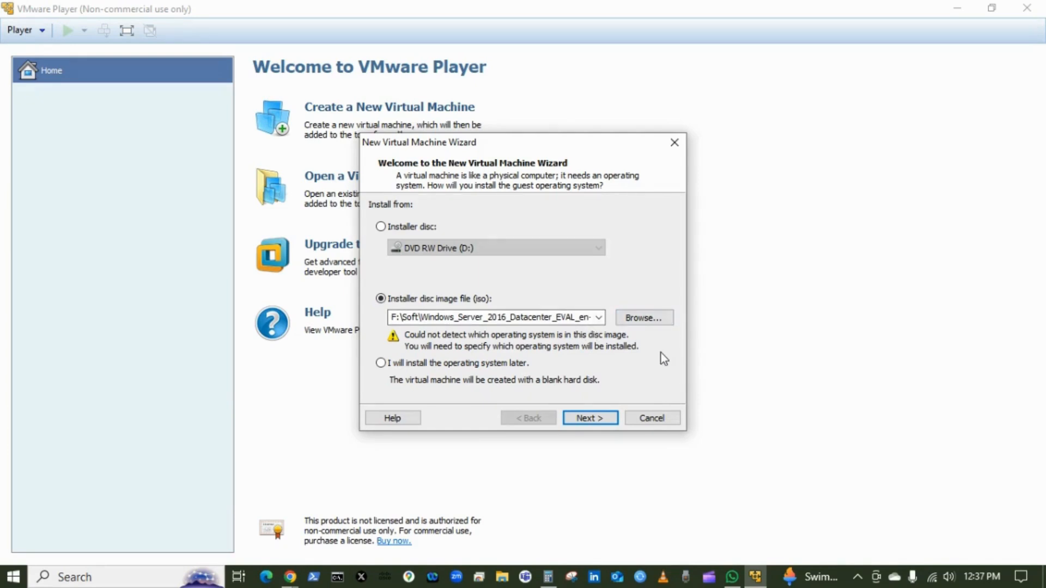
pyautogui.click(649, 320)
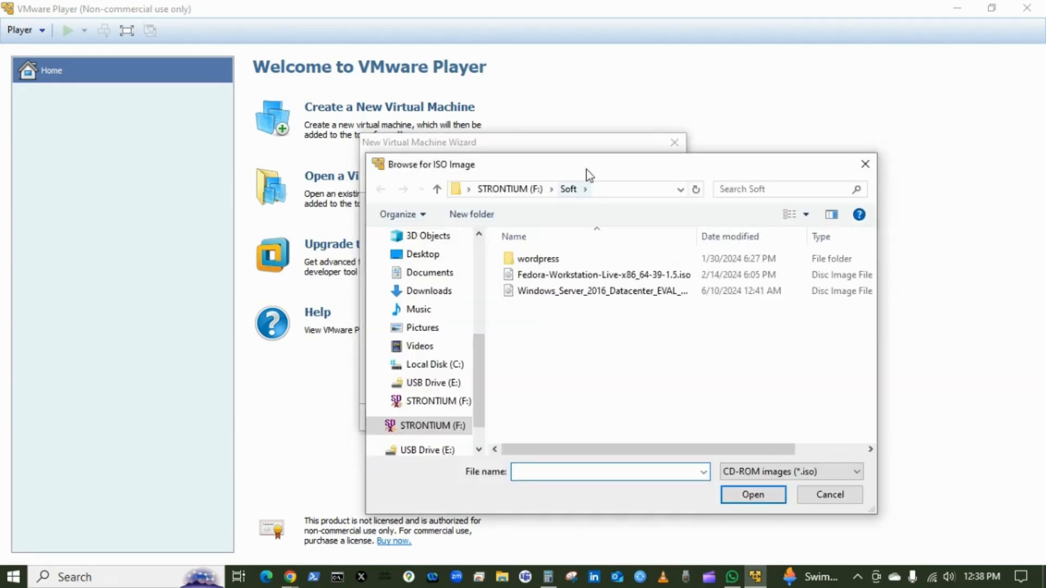
pyautogui.moveTo(586, 169); pyautogui.dragTo(520, 118)
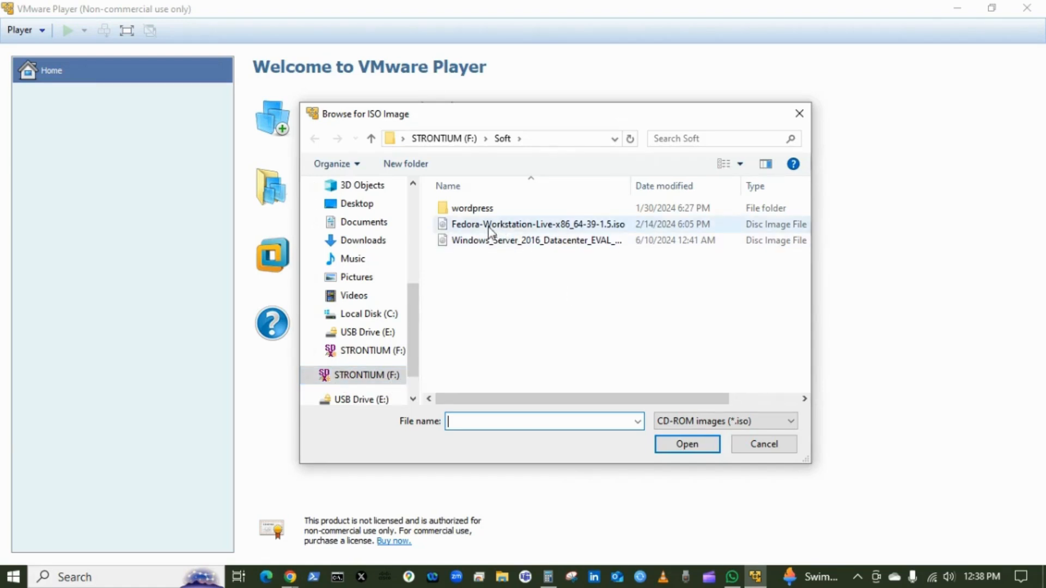
pyautogui.click(551, 226)
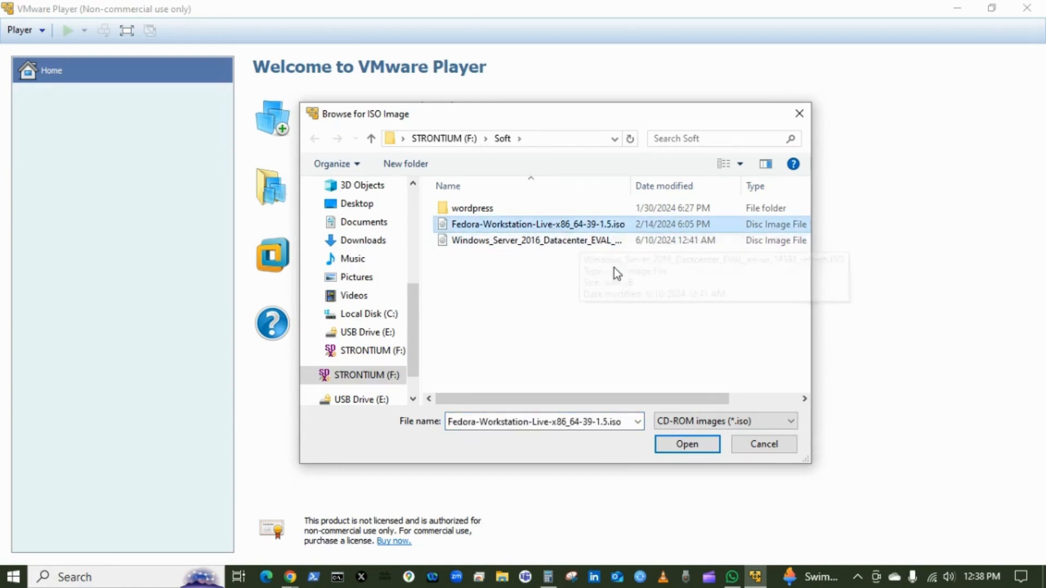
pyautogui.click(695, 449)
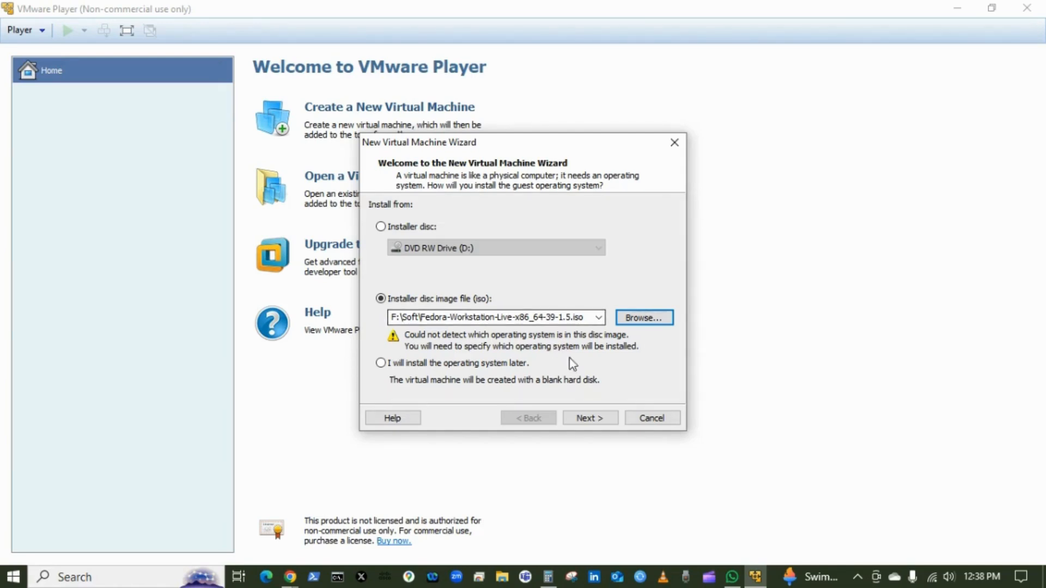
# - Proceed with Microsoft Windows, Windows 7 x64 as the guest operating system and keep the name Windows 7 x64
pyautogui.click(590, 418)
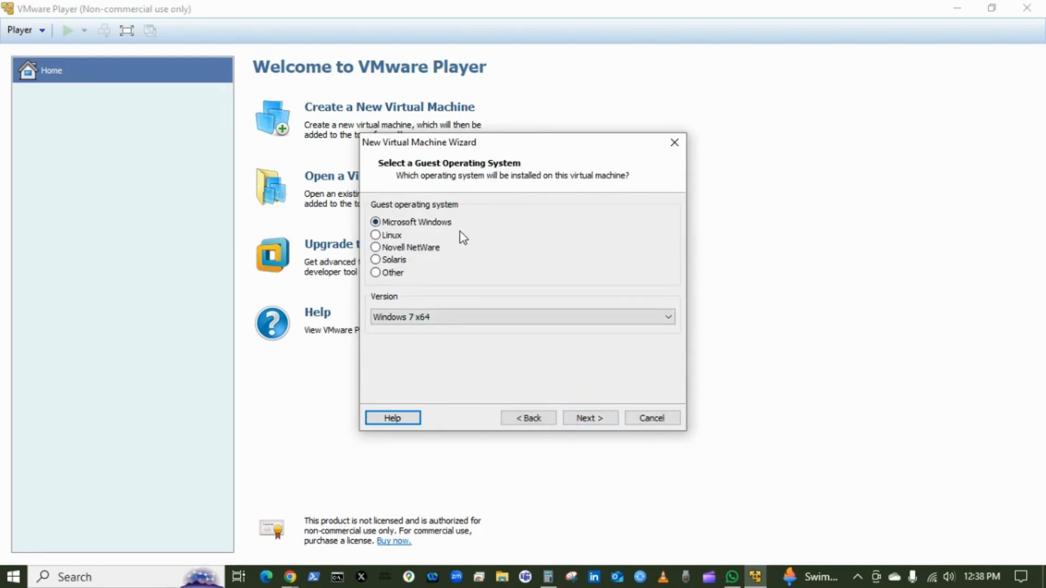
pyautogui.click(593, 418)
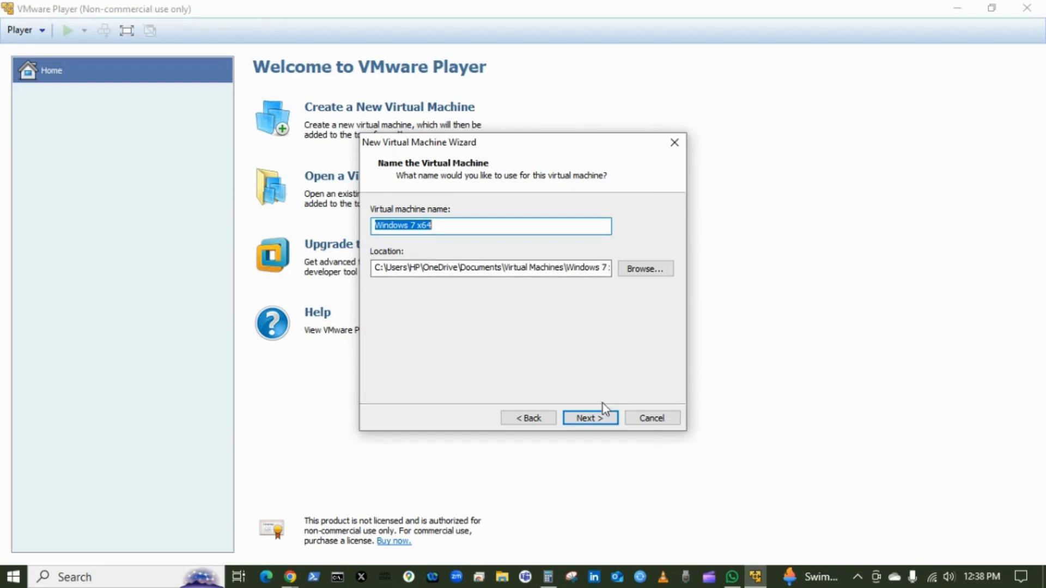
pyautogui.click(600, 420)
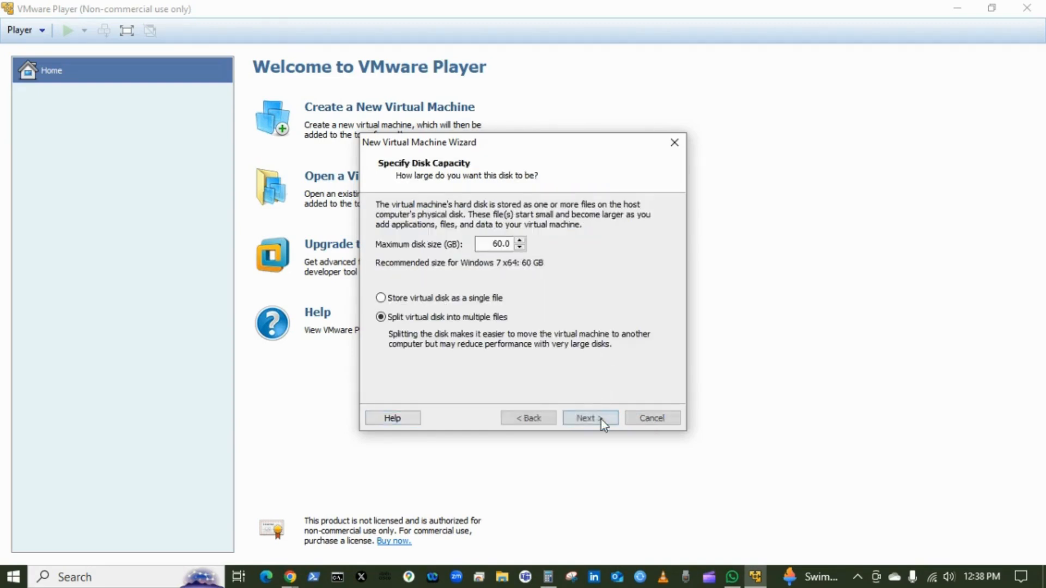
# - Keep the 60 GB split virtual disk, review the summary settings, and finish creating the virtual machine
pyautogui.click(497, 245)
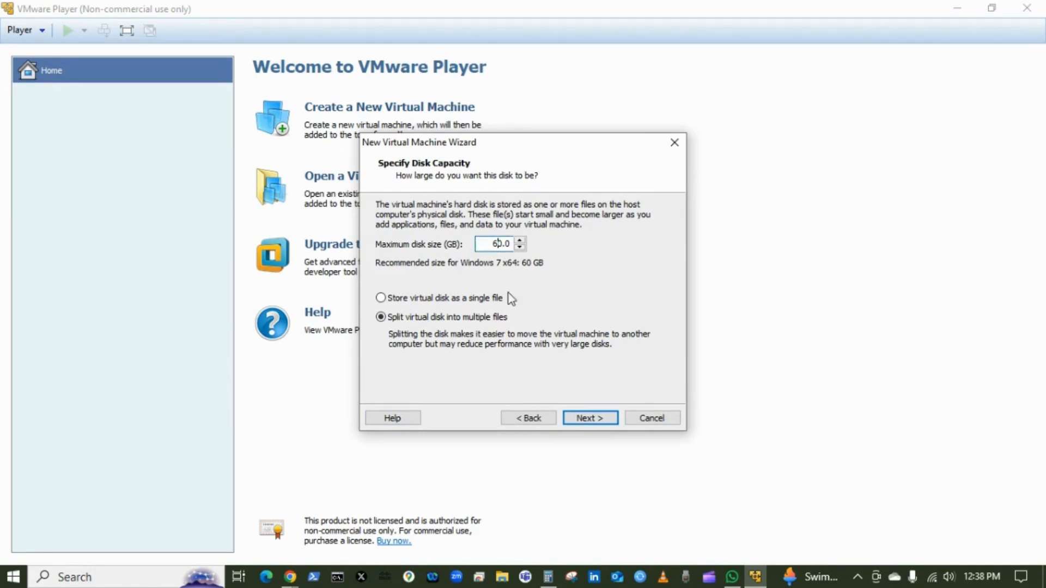
pyautogui.click(591, 421)
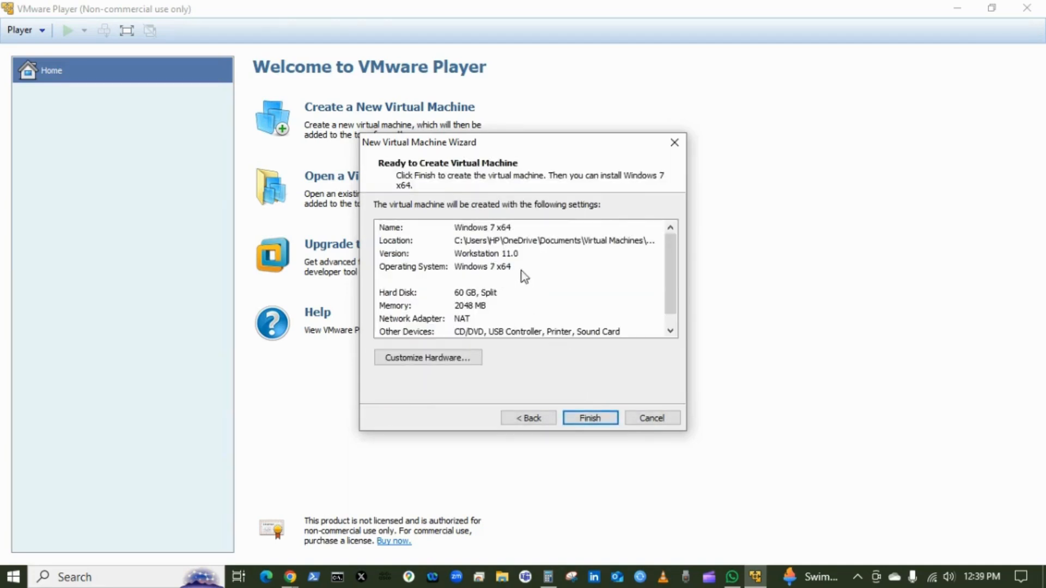
pyautogui.scroll(-1, 537, 272)
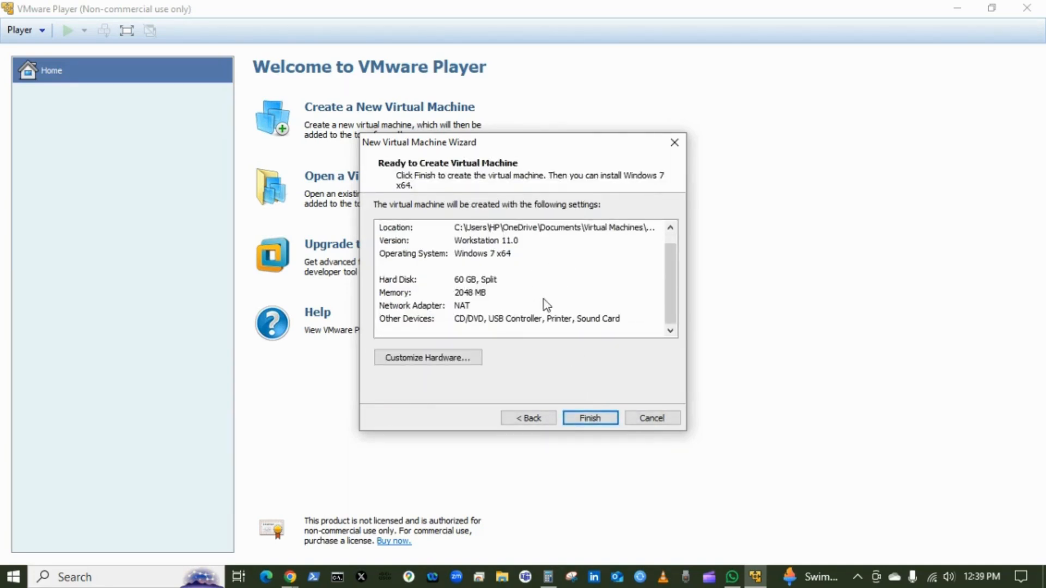
pyautogui.scroll(1, 543, 299)
pyautogui.scroll(-1, 542, 281)
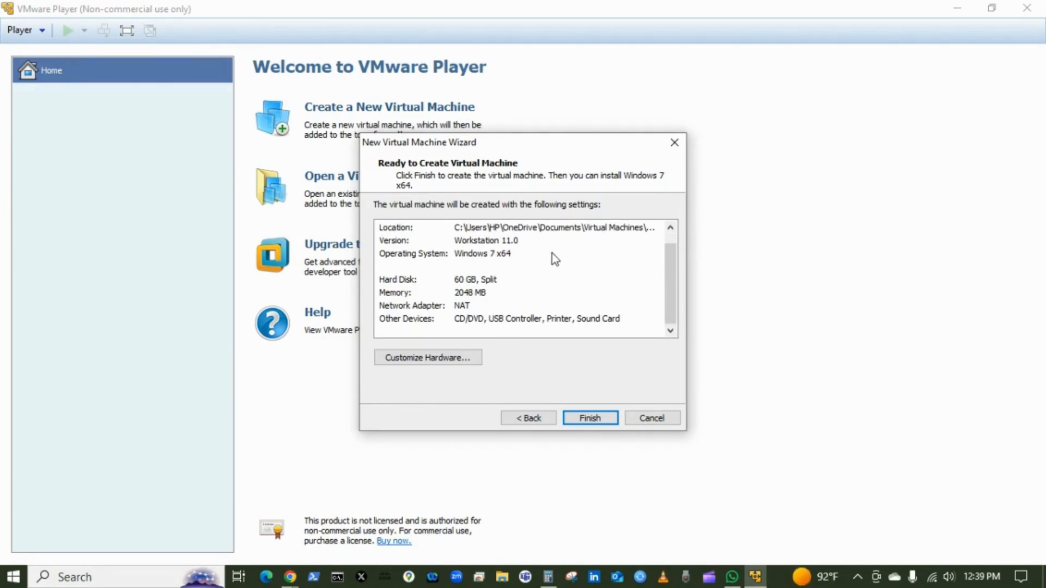
pyautogui.click(607, 421)
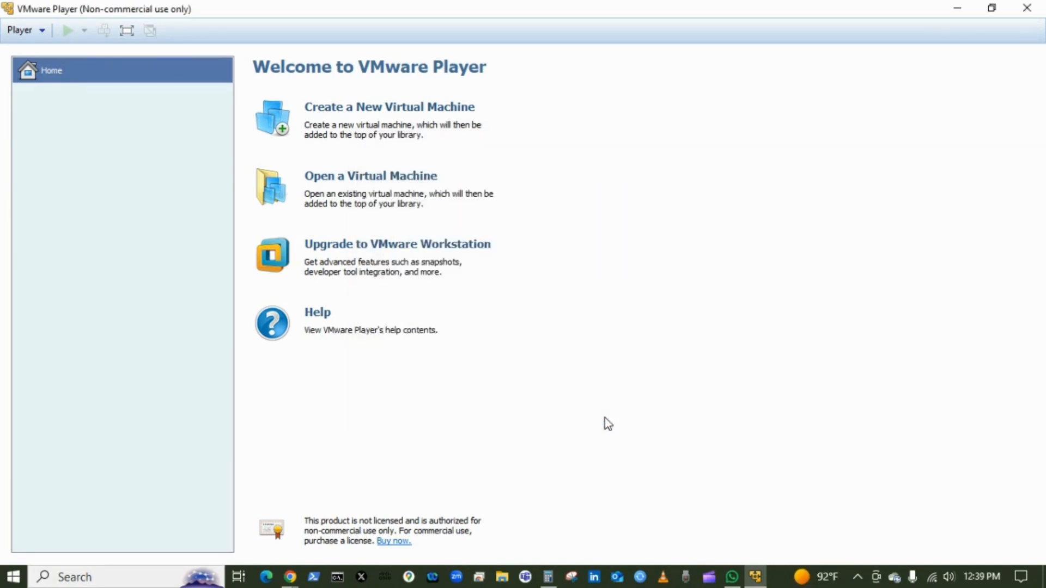